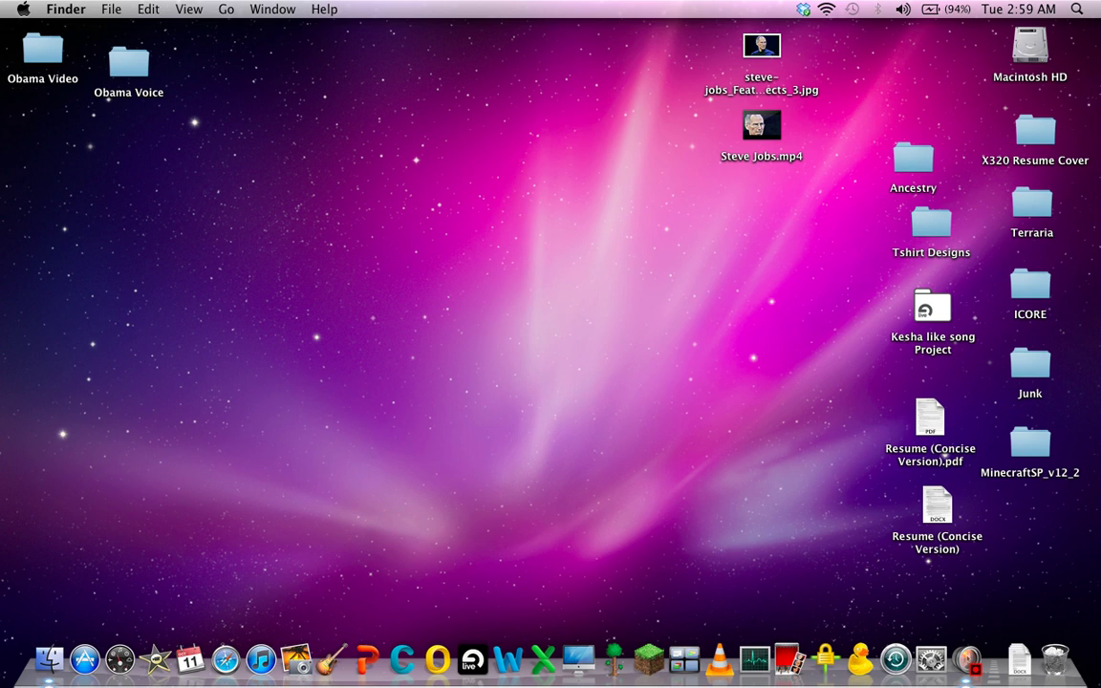
Launch iTunes from the Dock, opening its 3099-item Music library
left_click(261, 659)
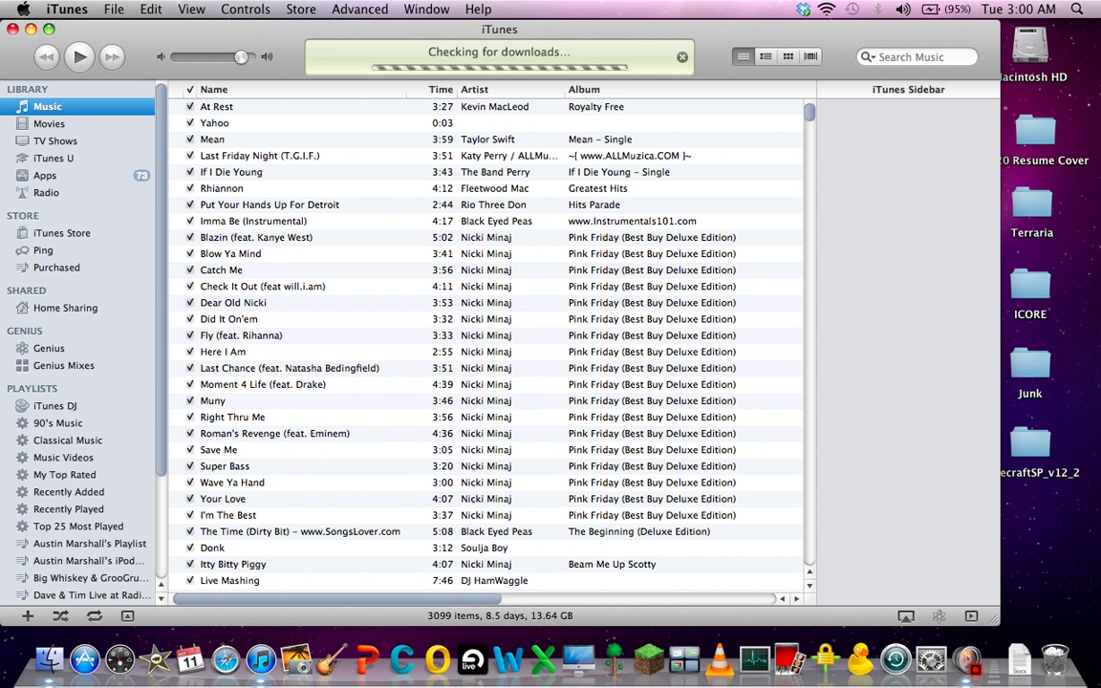
Force quit iTunes from the Force Quit Applications list and confirm it
key("super+alt+Escape")
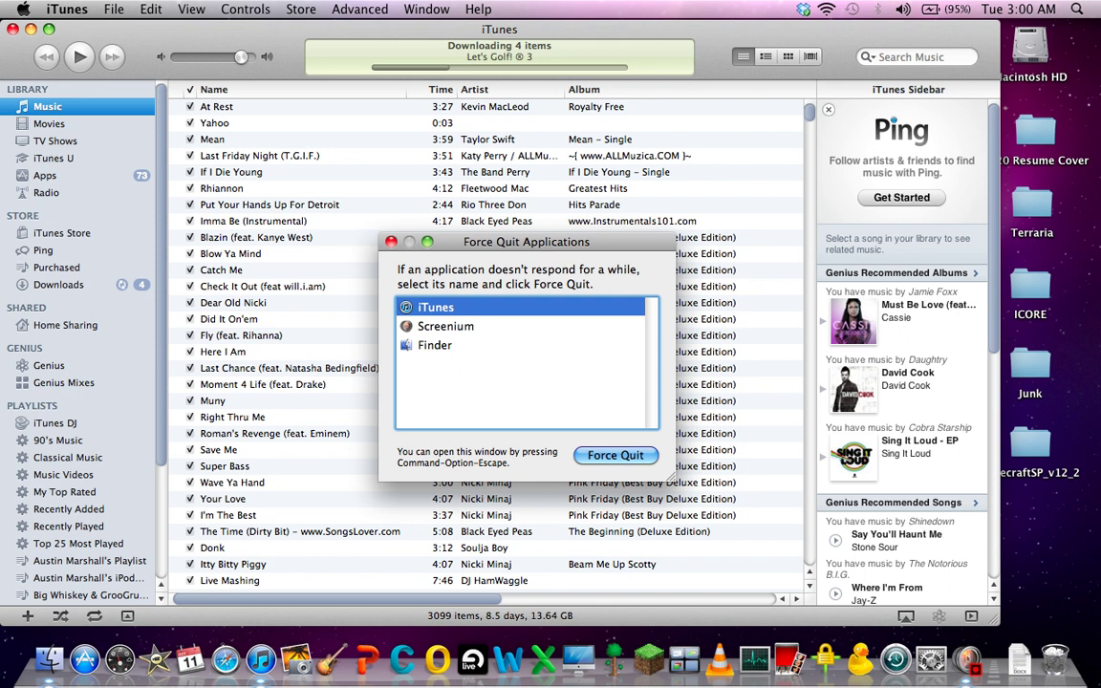
left_click(445, 325)
left_click(436, 306)
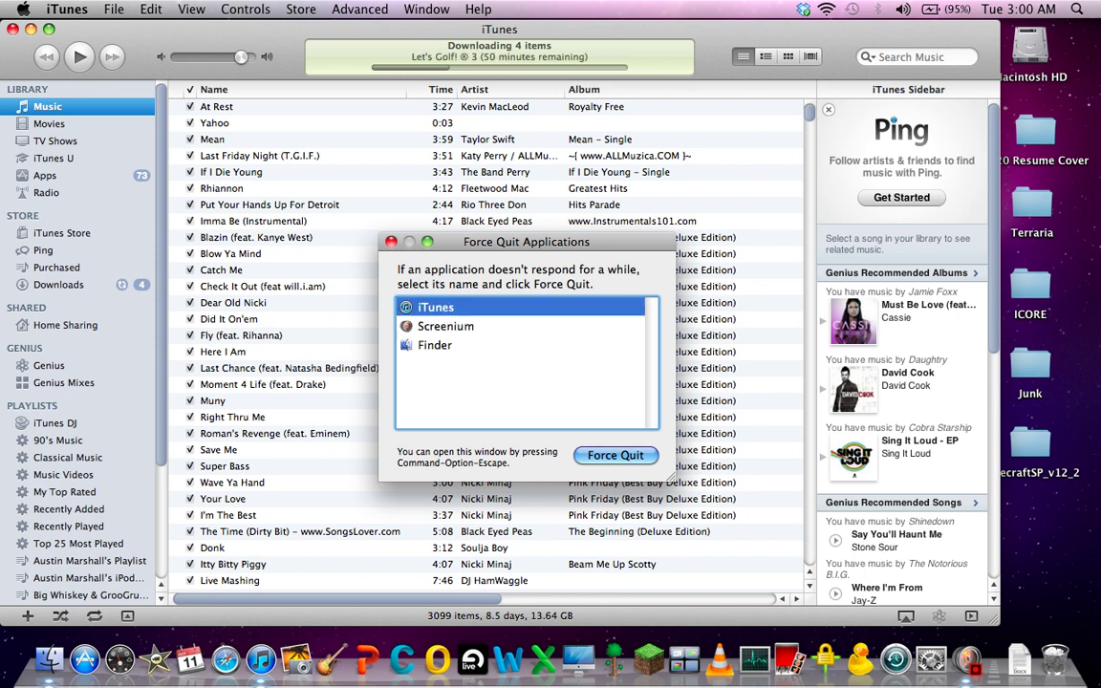
key("Return")
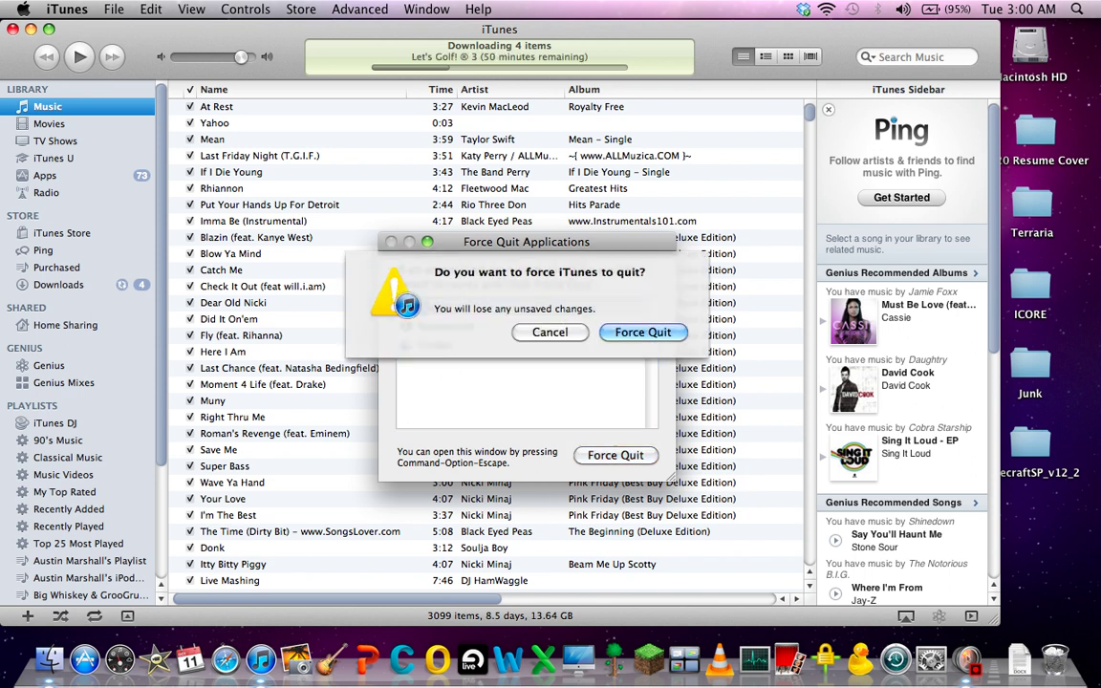
key("Return")
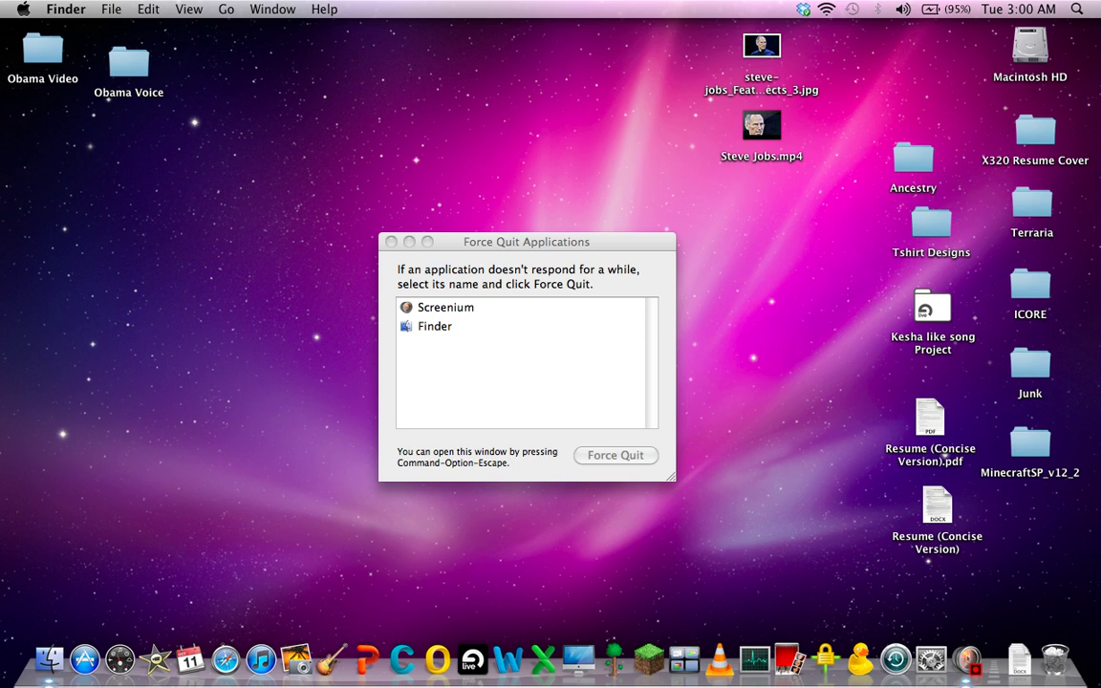
Close the Force Quit window and open Terminal through a Spotlight search for 'terminal'
key("super+w")
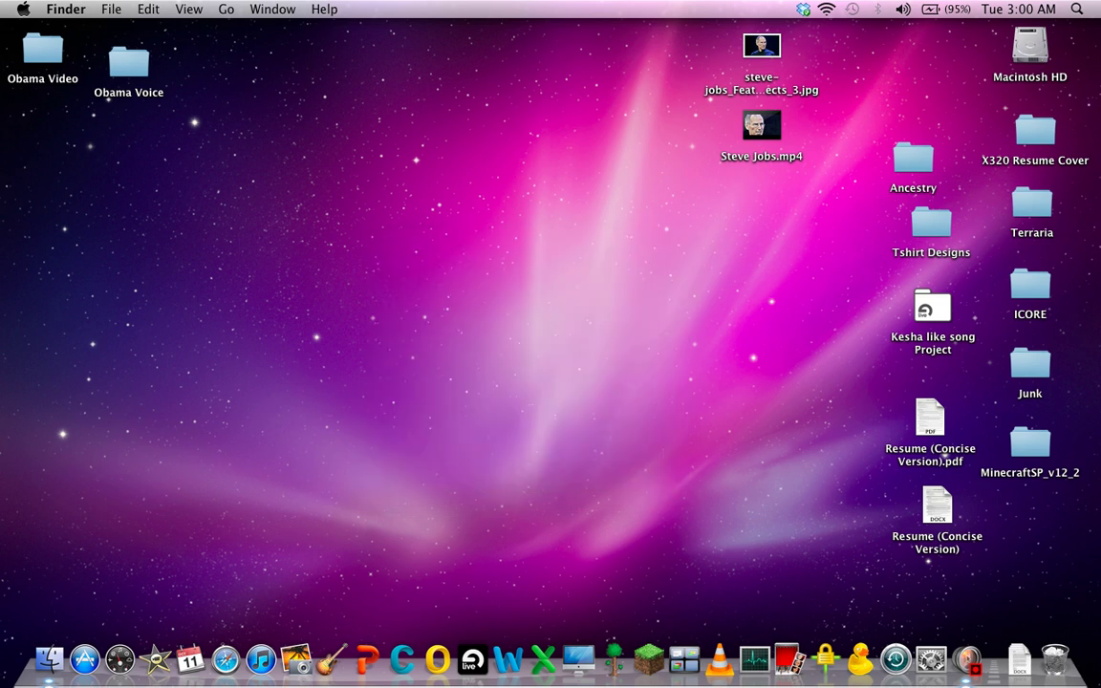
key("super+space")
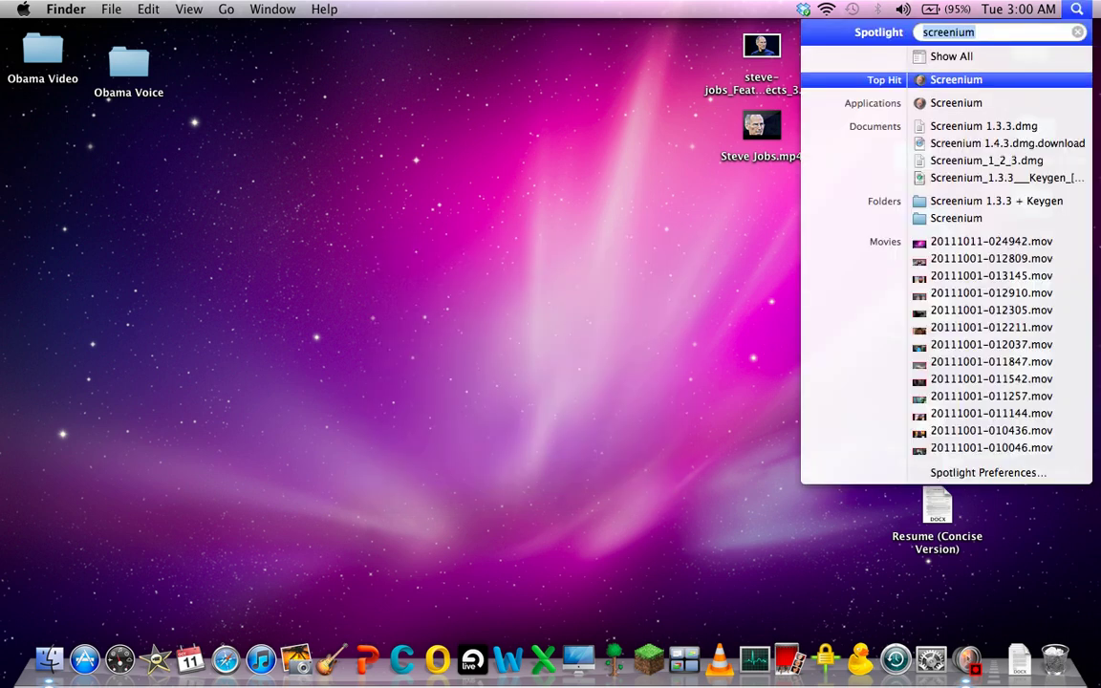
key("BackSpace")
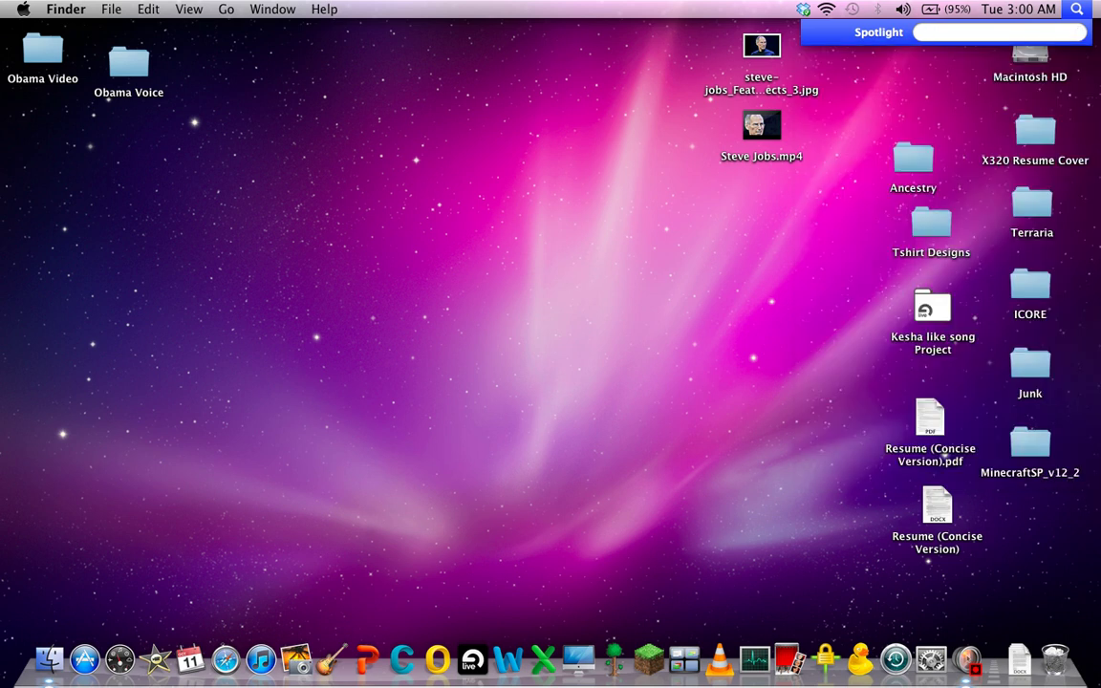
type("terminal")
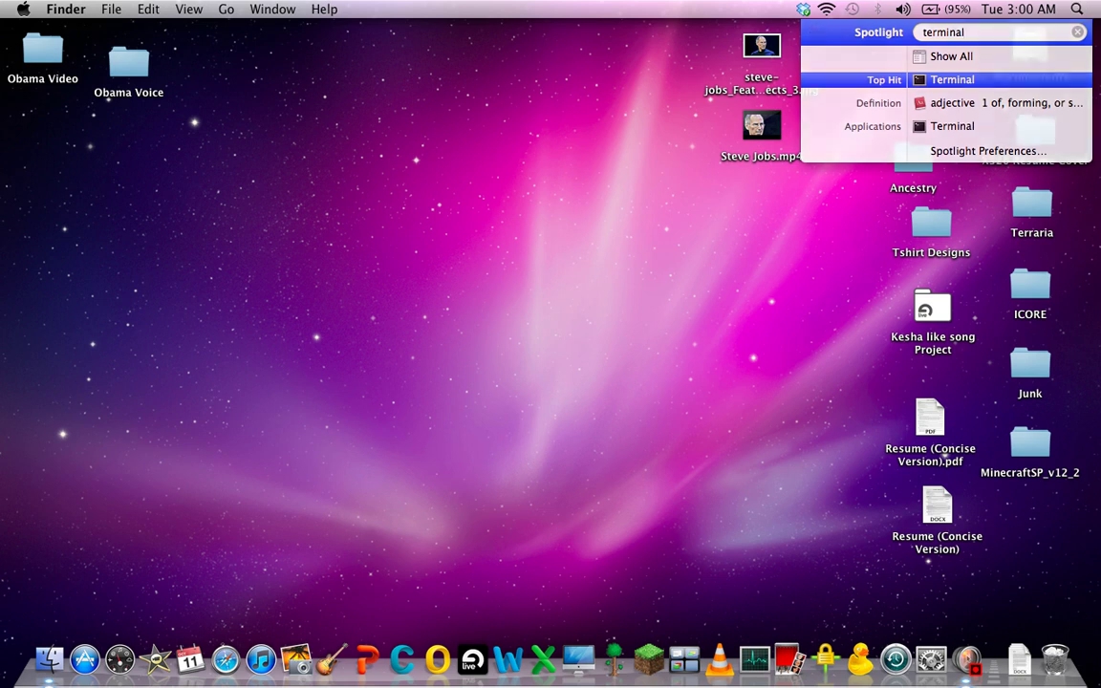
key("Return")
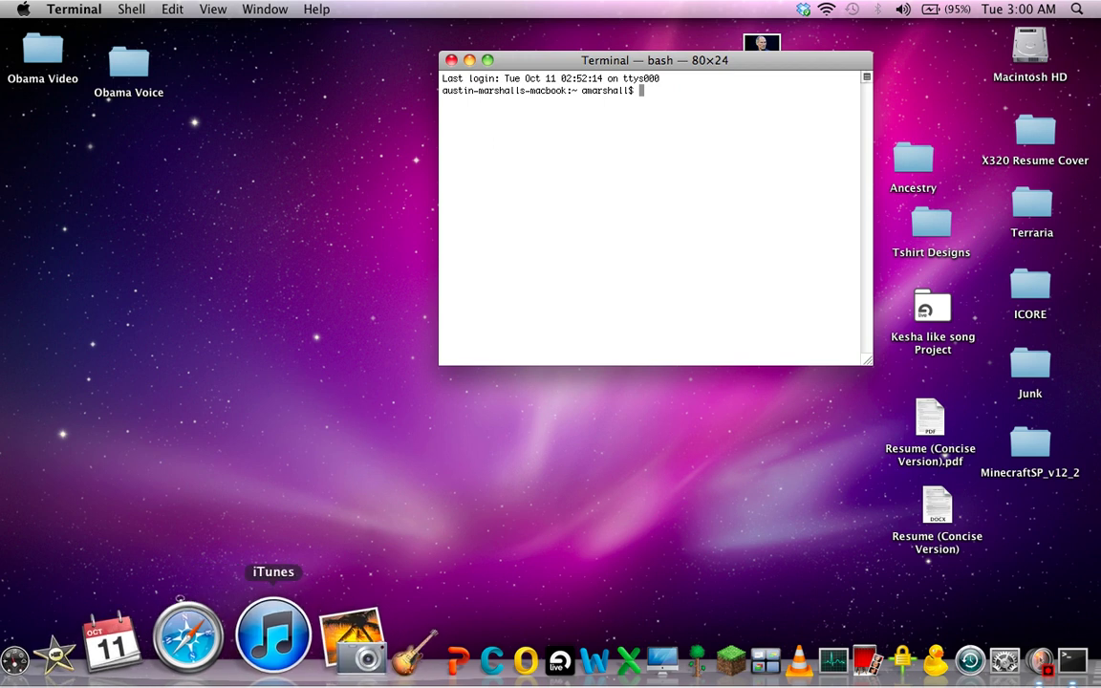
Relaunch iTunes from the Dock and minimise its window, leaving Terminal in front
left_click(255, 631)
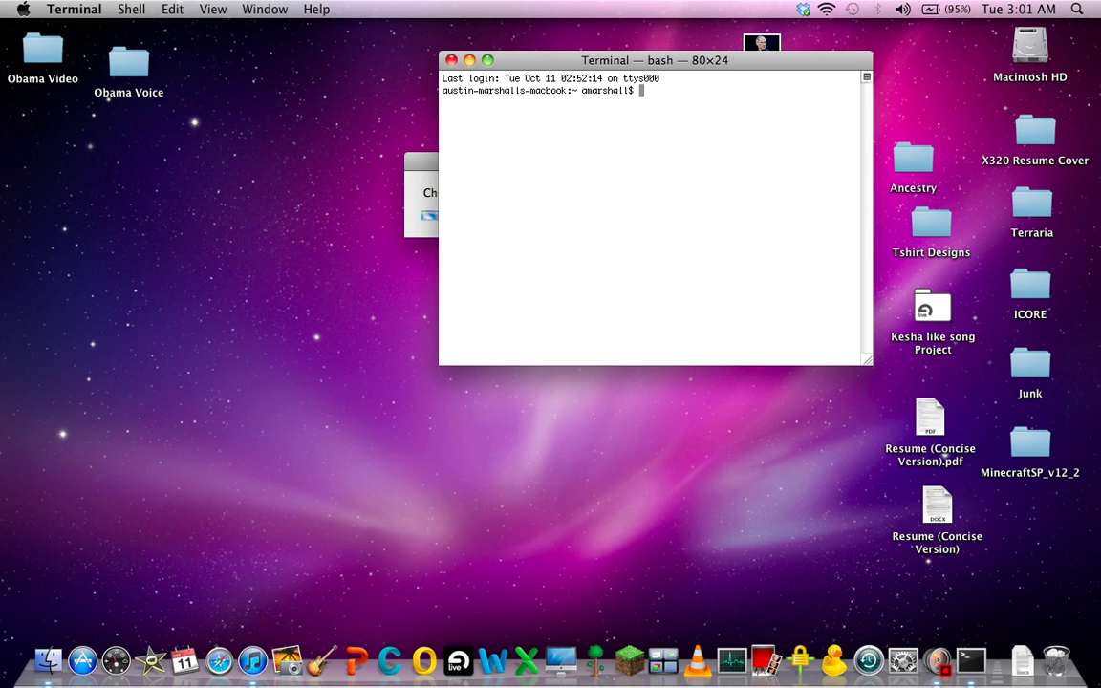
left_click(257, 619)
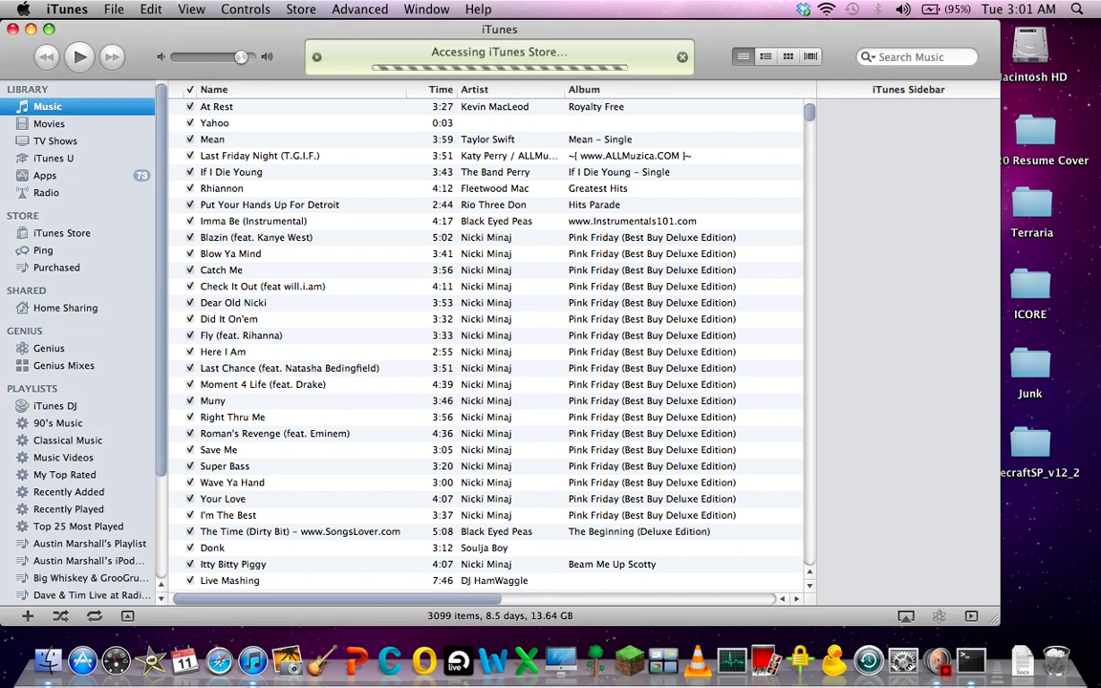
key("super+m")
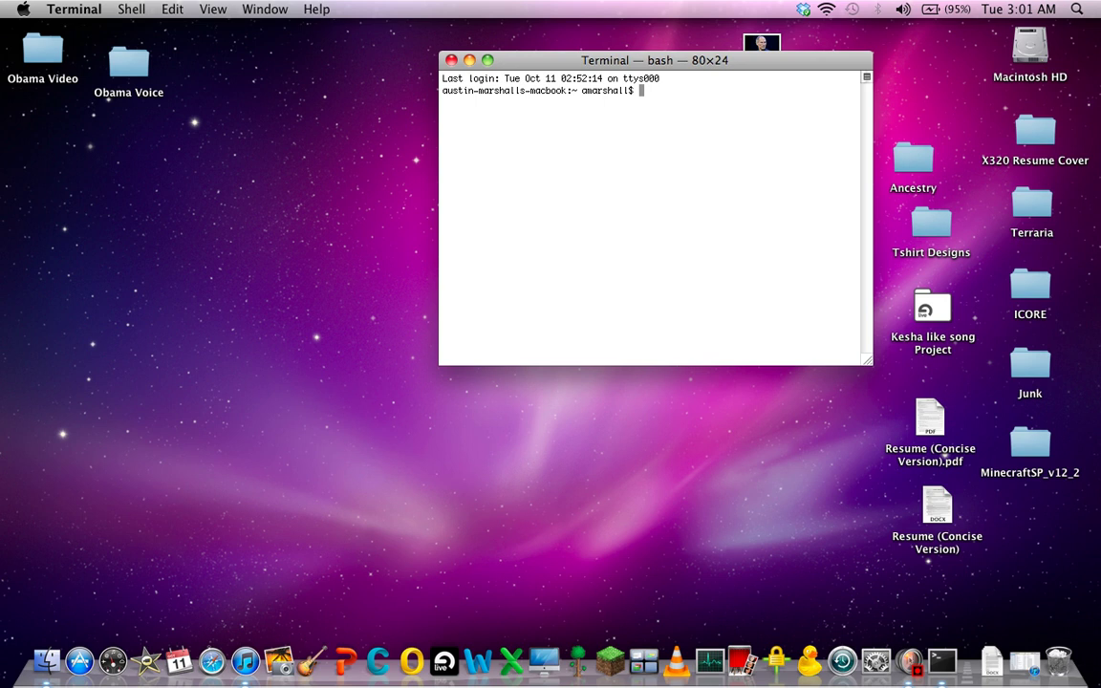
Run 'top -u' to list processes by CPU, then move the Terminal window and enlarge it to 95×47
type("top -u")
key("Return")
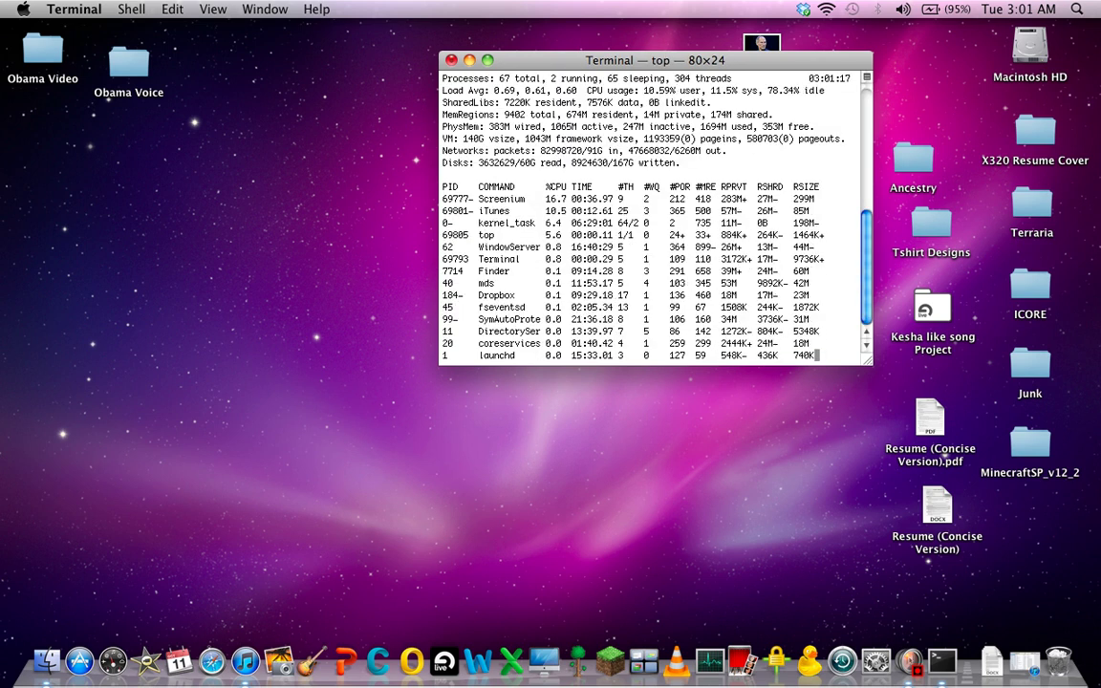
left_click_drag(535, 60, 381, 39)
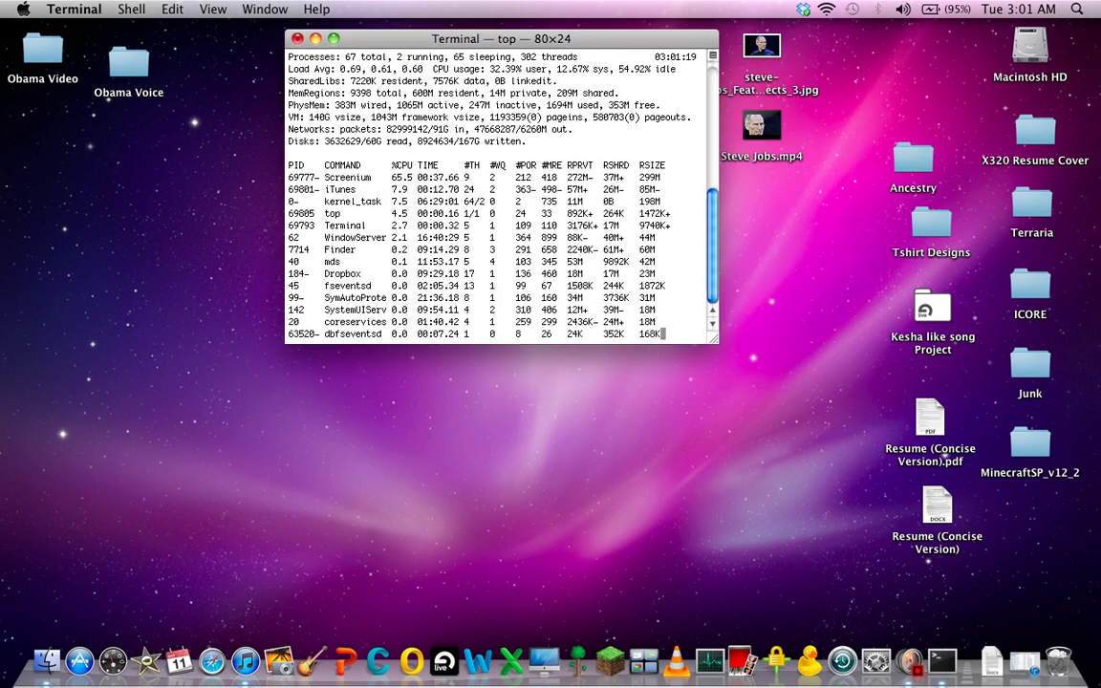
left_click_drag(713, 338, 789, 615)
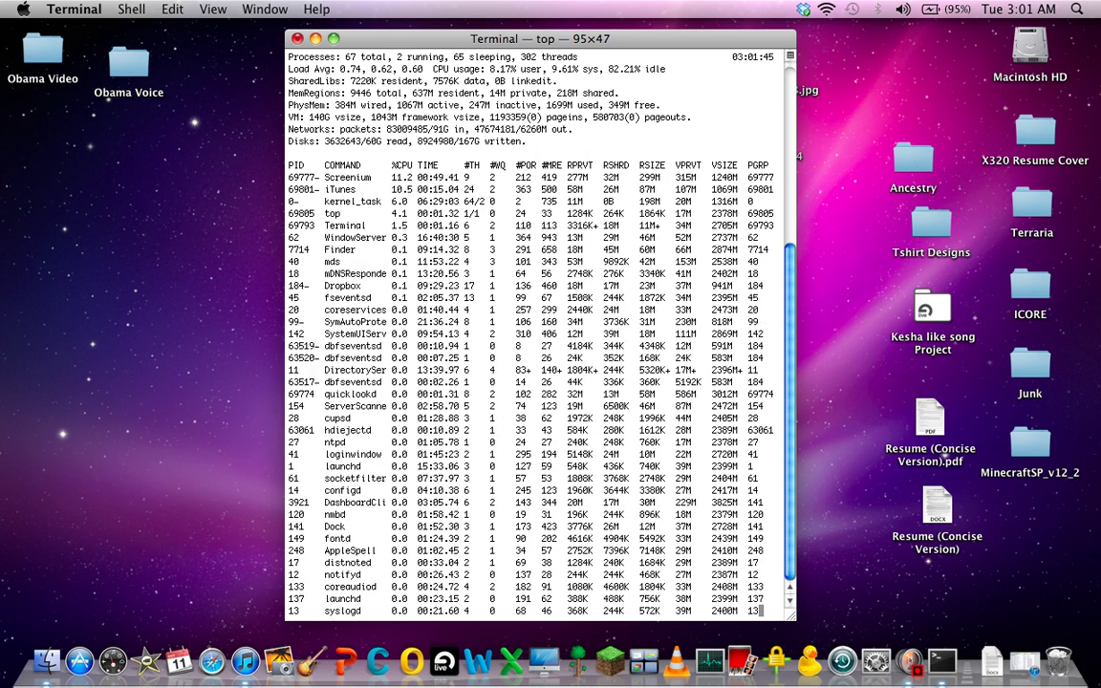
Quit top and compose the command 'sudo kill 69801-' at the bash prompt
key("q")
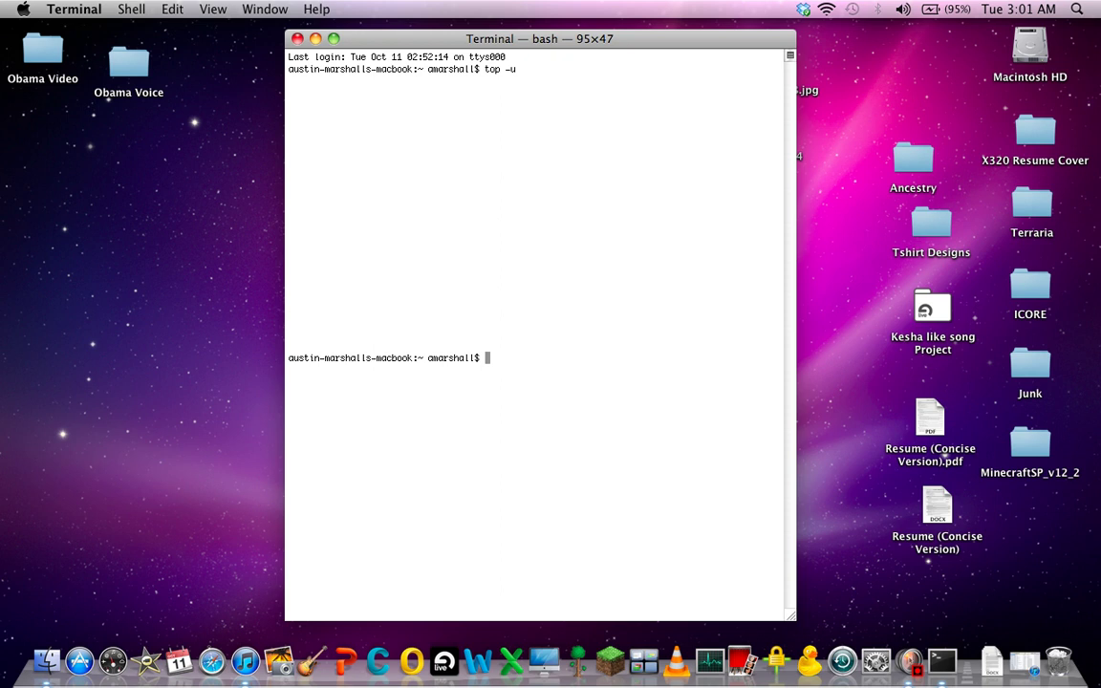
type("69801-")
key("Left")
key("Left")
key("Left")
key("Left")
key("Left")
key("Left")
type("sudo kill")
Run 'sudo kill 69801-' in Terminal with the admin password; it fails as an illegal process id
left_click(239, 636)
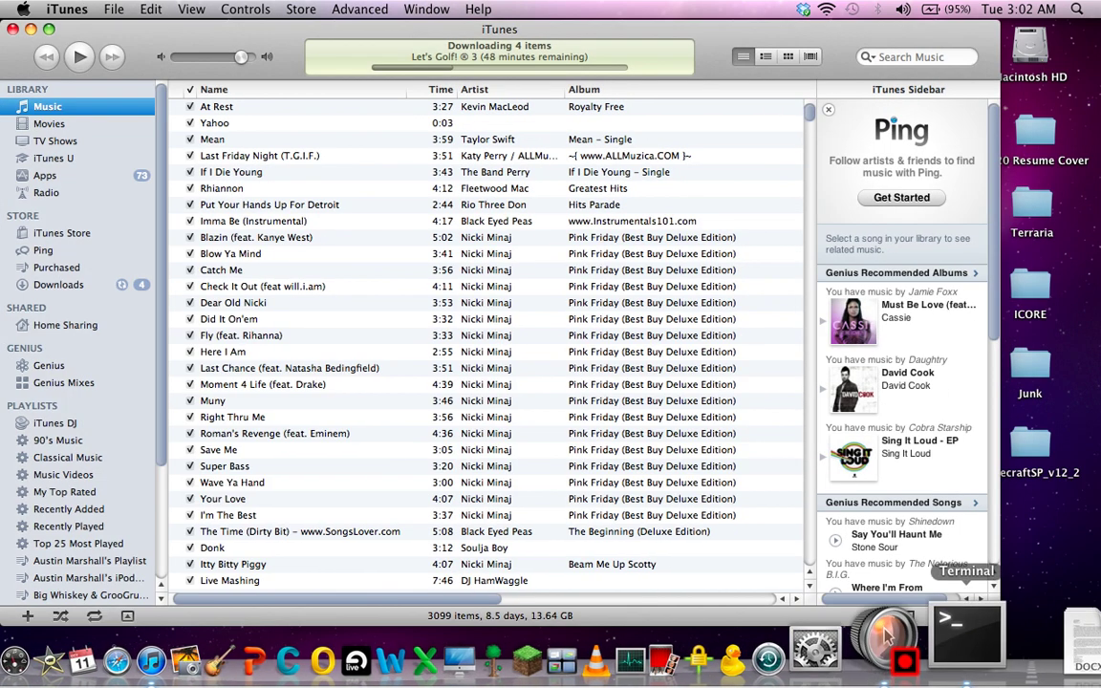
left_click(955, 638)
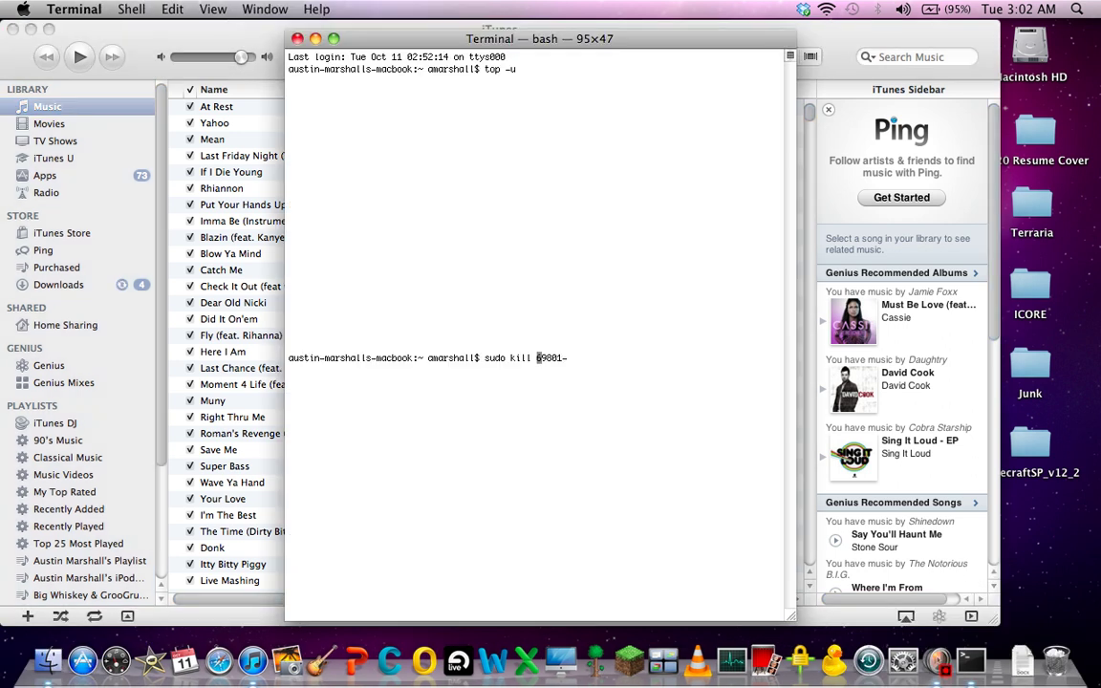
key("Return")
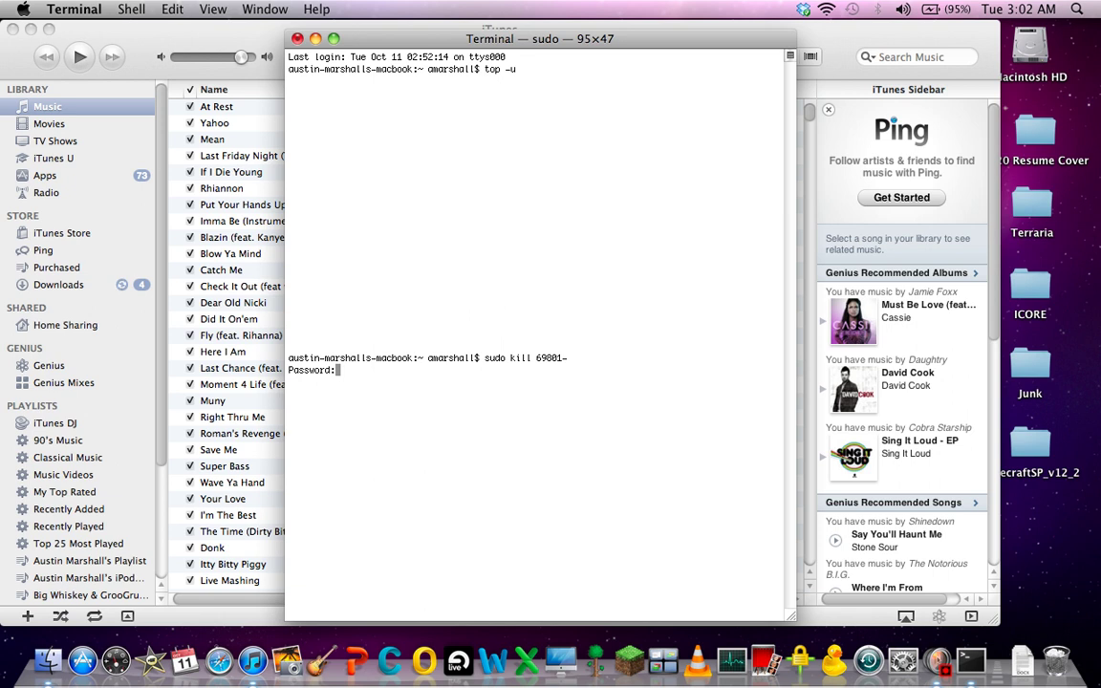
key("Return")
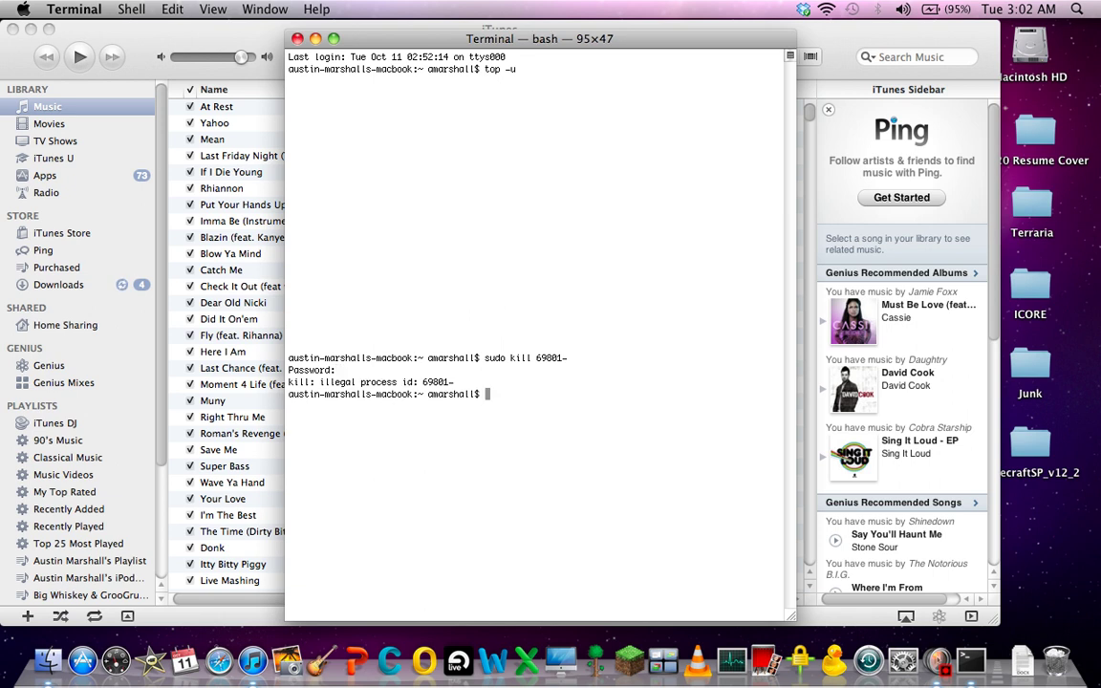
Run 'sudo kill 69801' to terminate iTunes and close its window
type("sudo kill 69801")
key("Return")
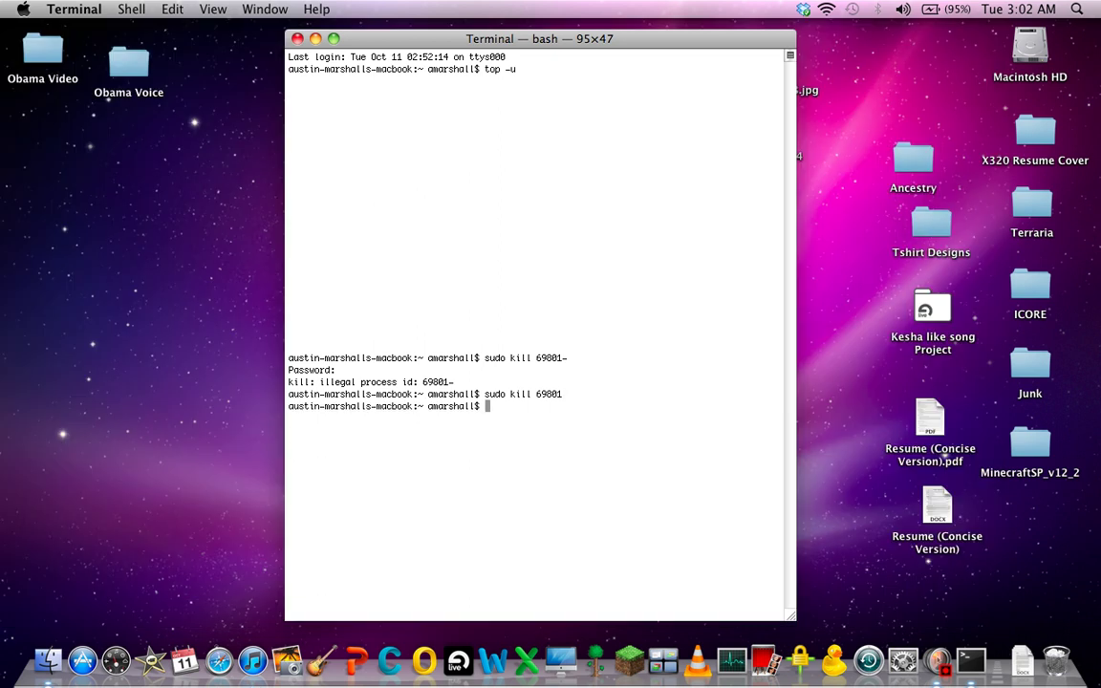